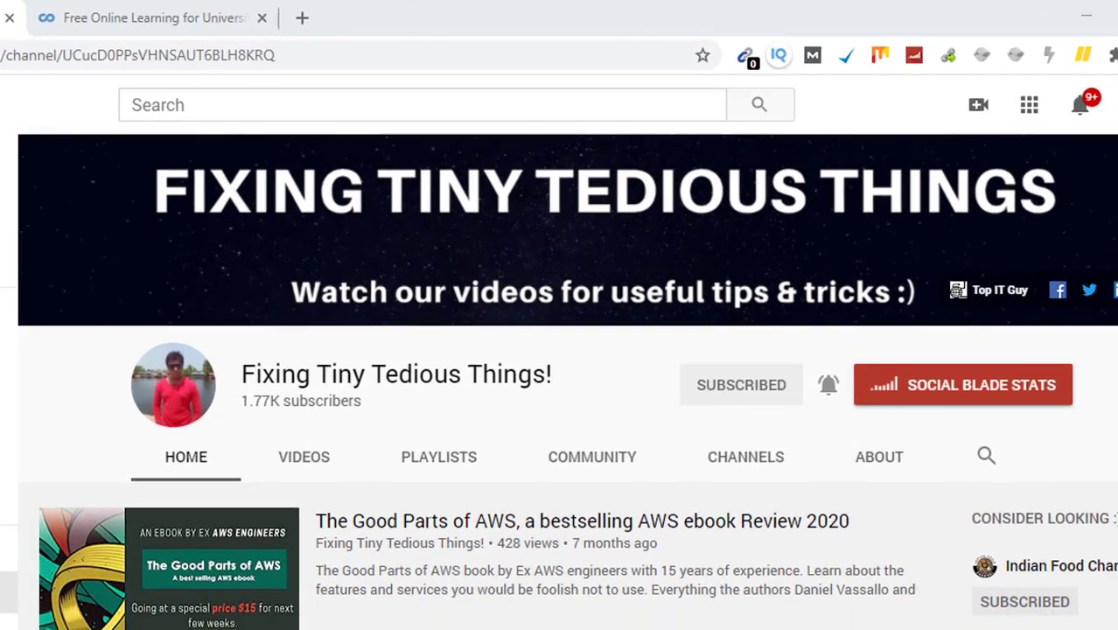
# Switch to the Coursera tab showing free learning for university and college students
pyautogui.click(74, 9)
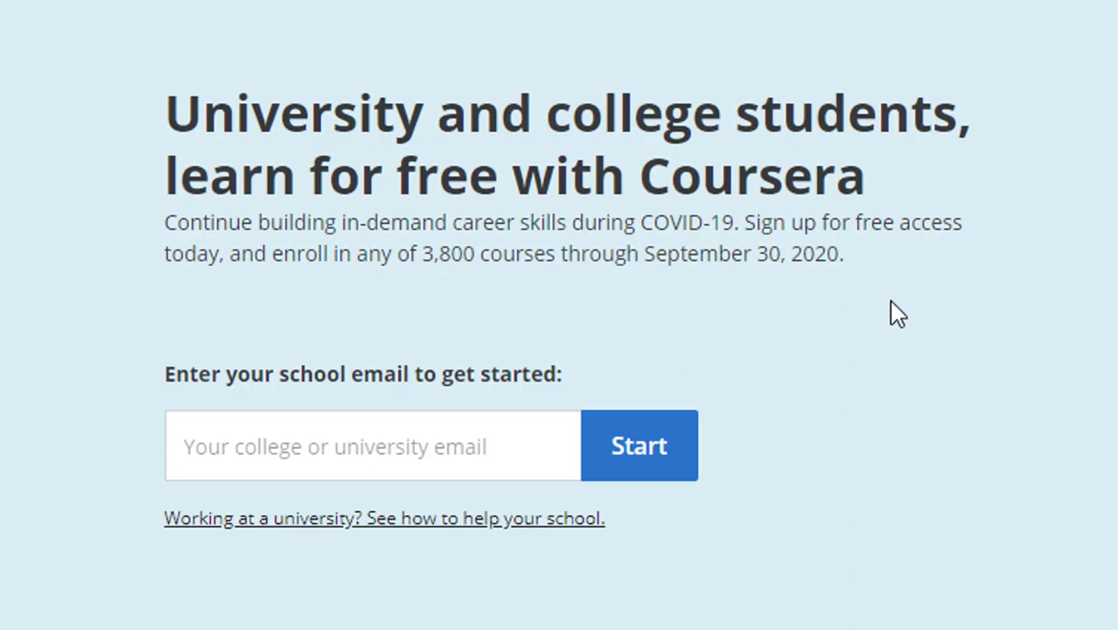
# Enter the school email address, correcting a typo, and submit it with Start
pyautogui.click(304, 427)
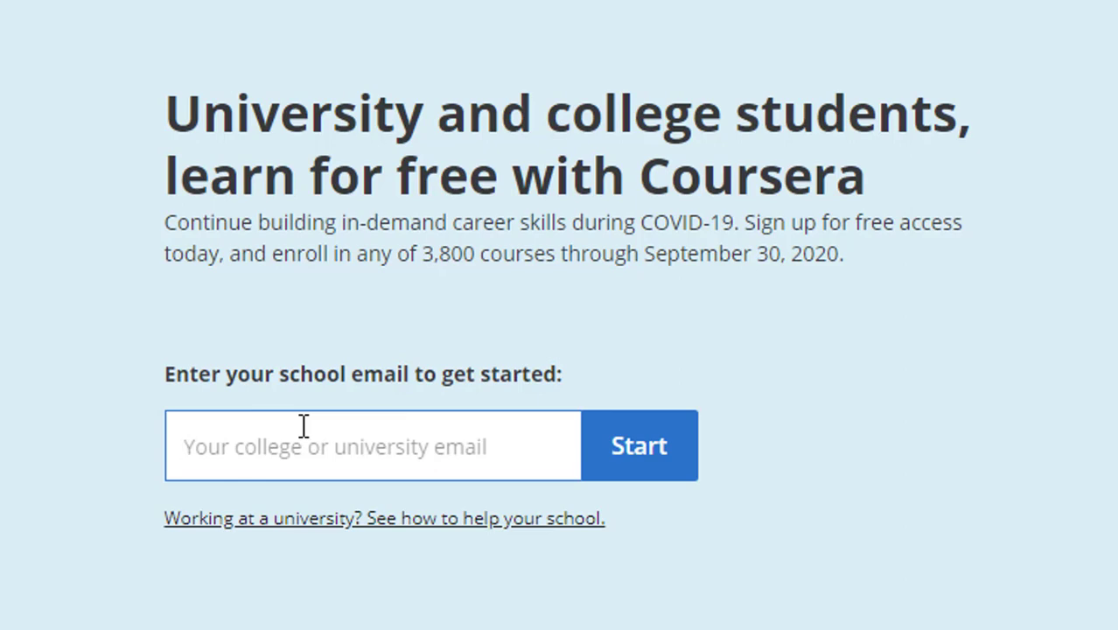
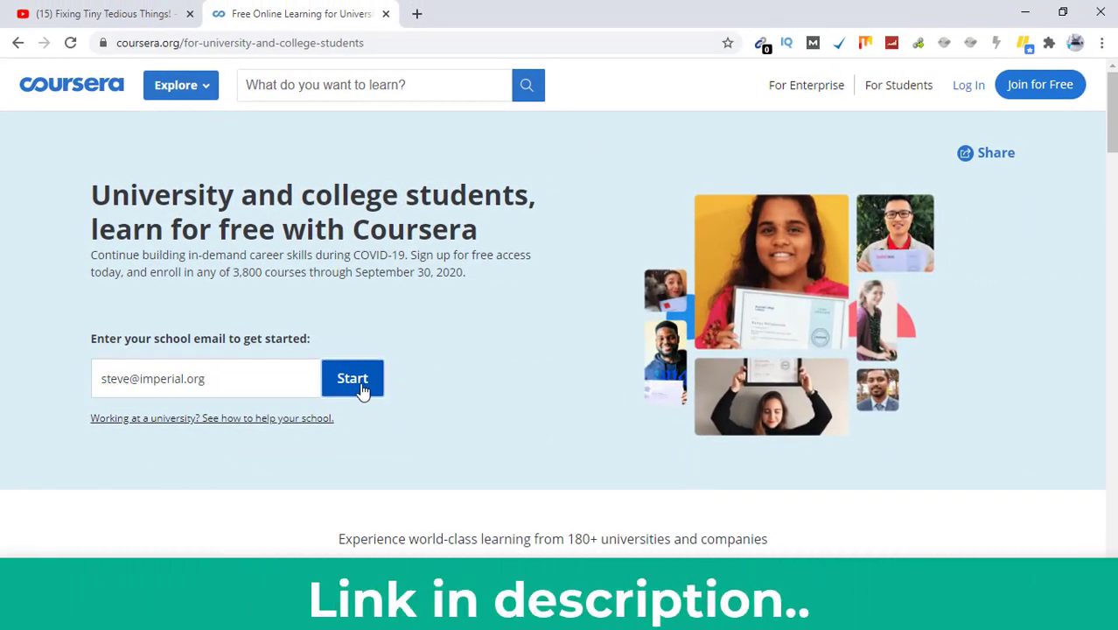
pyautogui.click(361, 388)
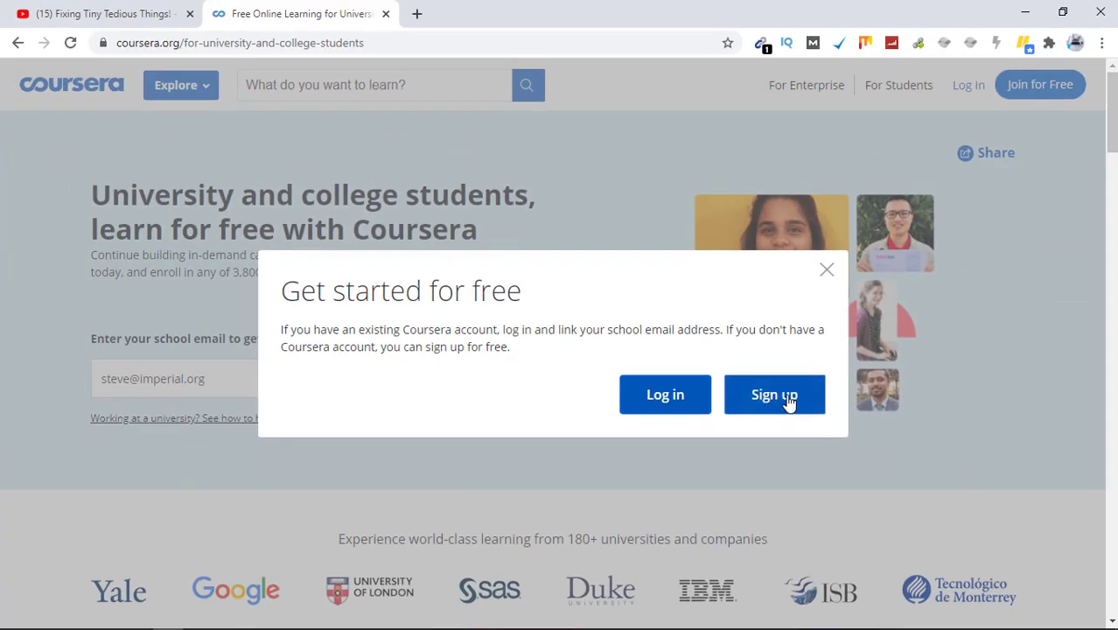
# Choose Sign up and submit the Join for Free form
pyautogui.click(788, 400)
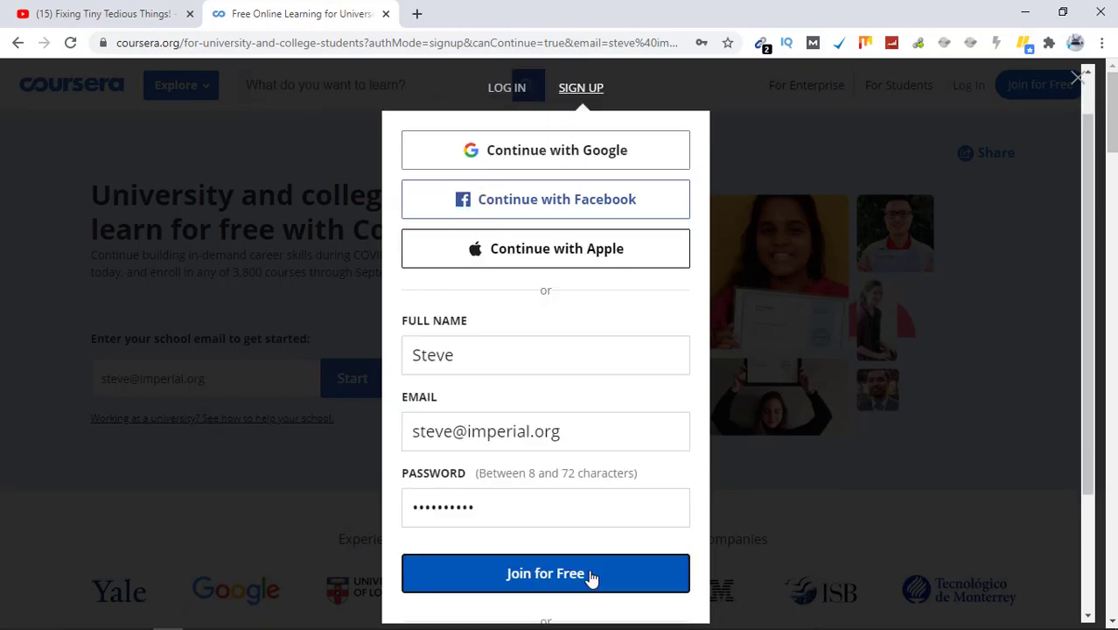
pyautogui.click(590, 576)
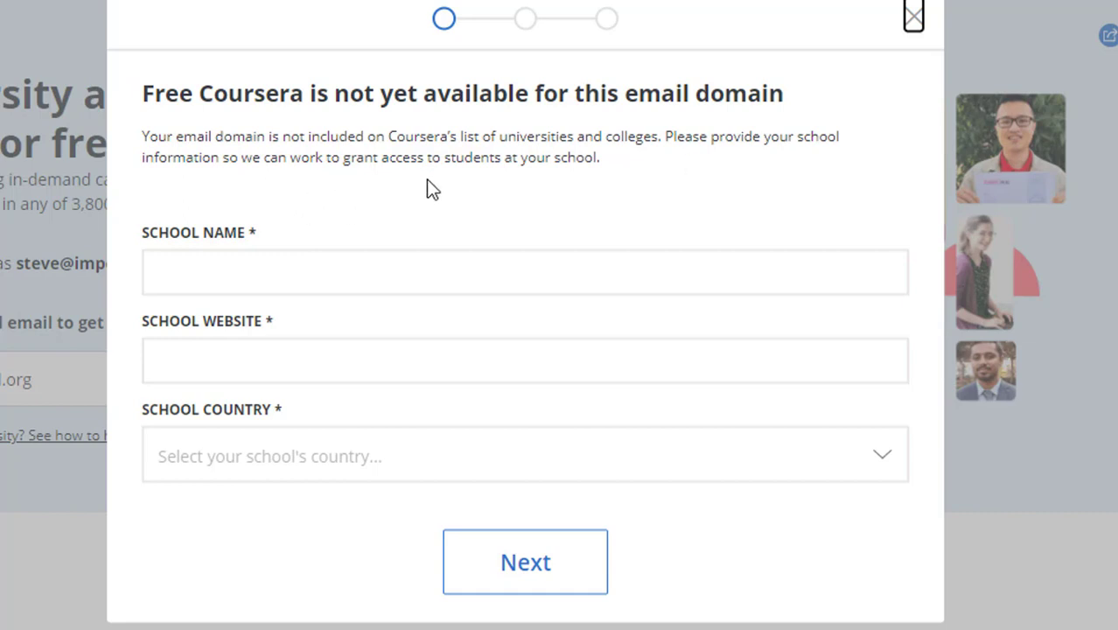
pyautogui.click(348, 252)
pyautogui.click(260, 354)
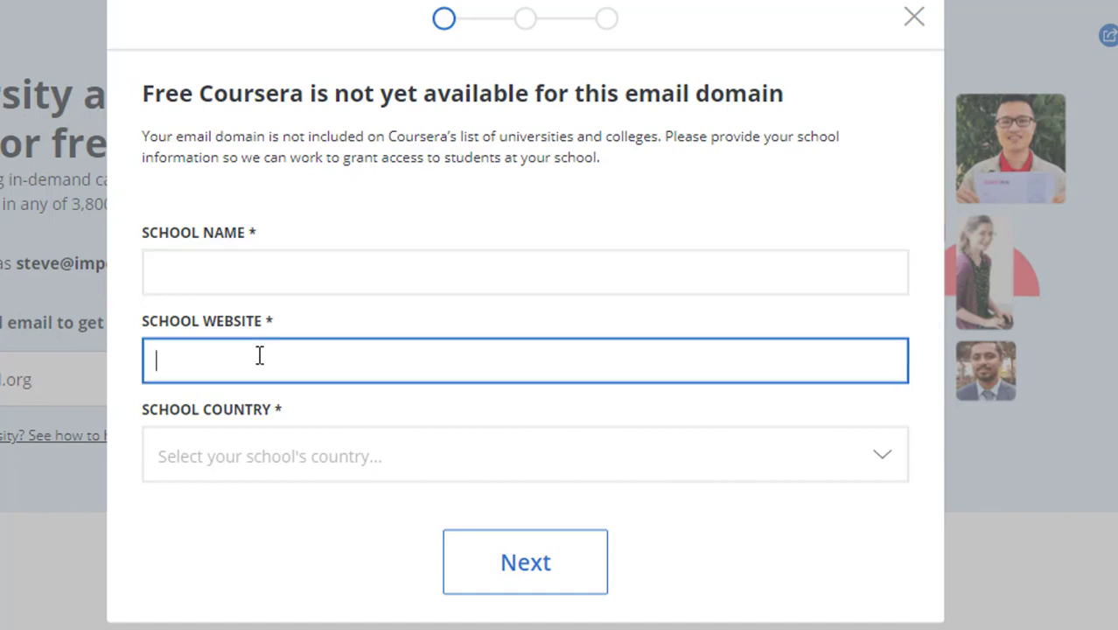
pyautogui.click(222, 462)
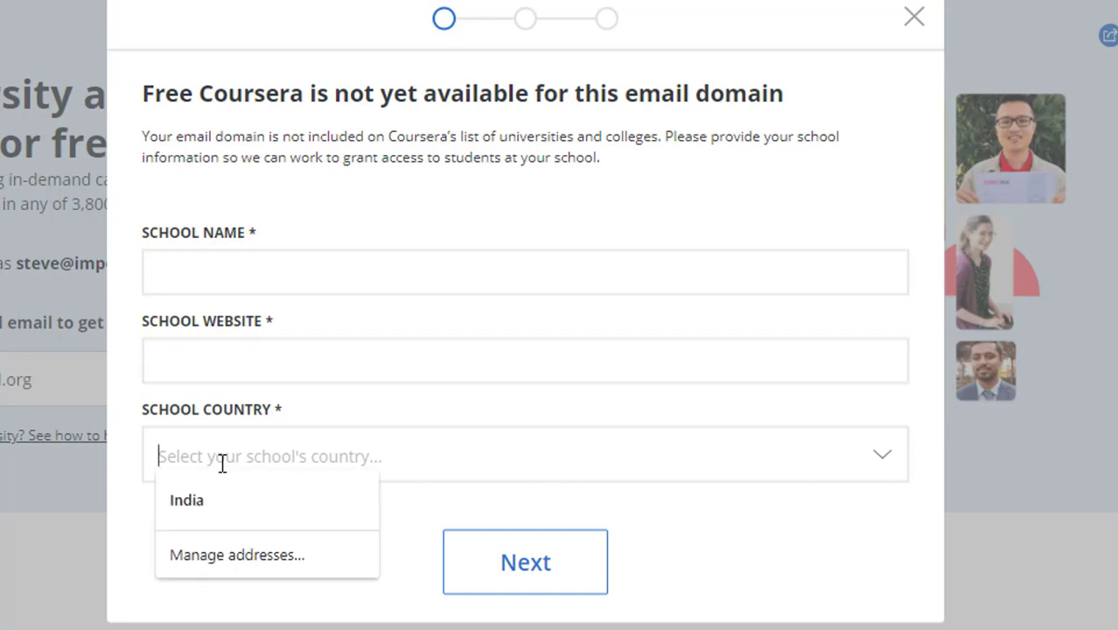
pyautogui.click(897, 451)
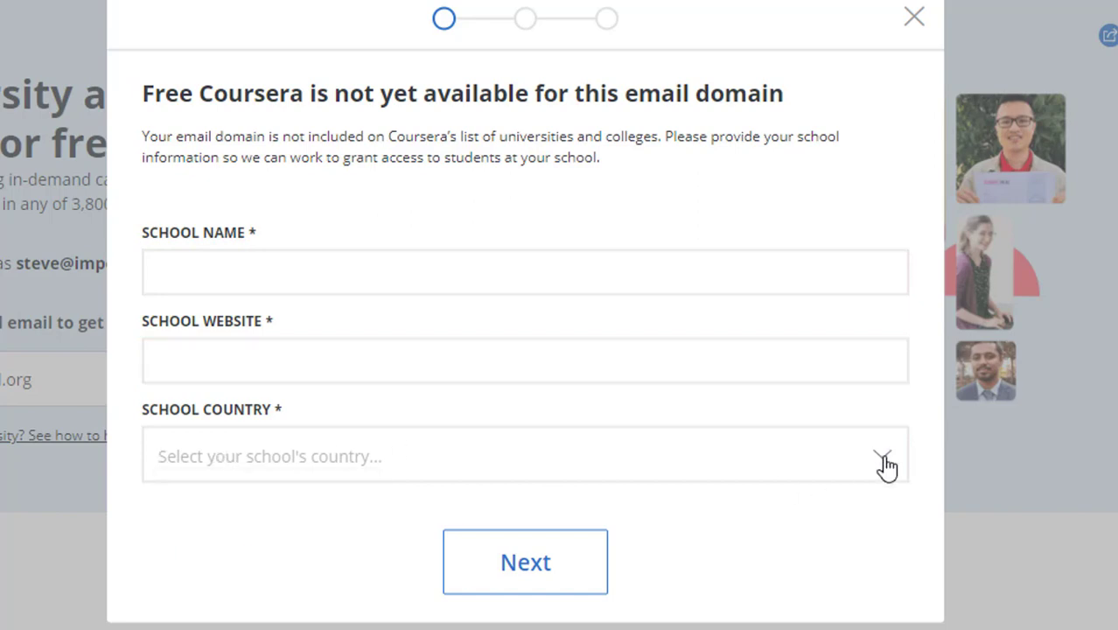
pyautogui.click(886, 461)
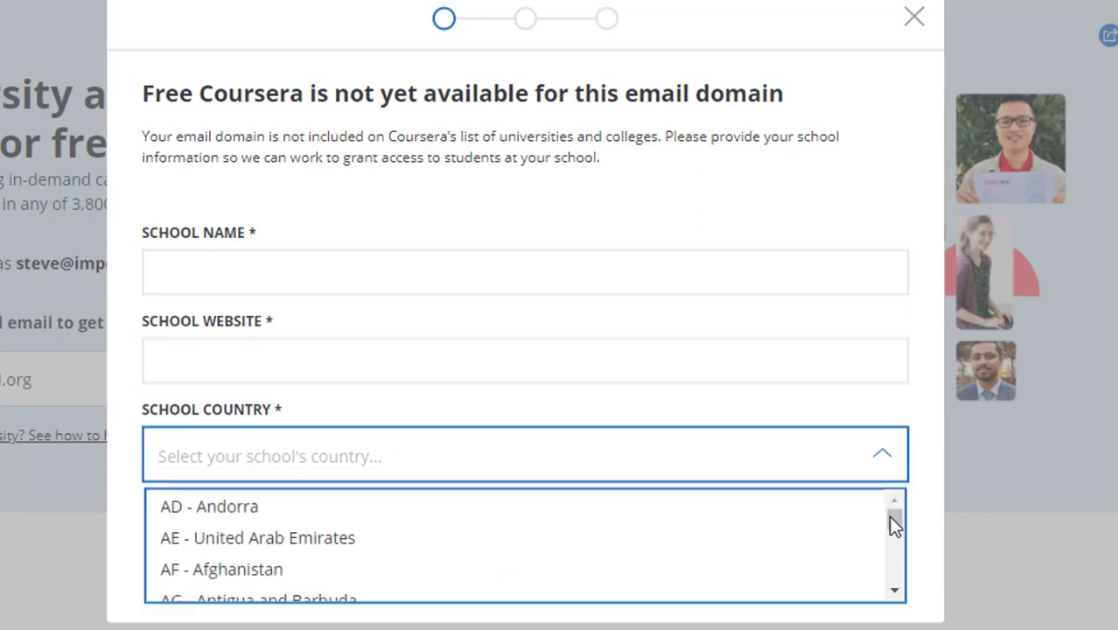
pyautogui.moveTo(889, 515); pyautogui.dragTo(889, 588)
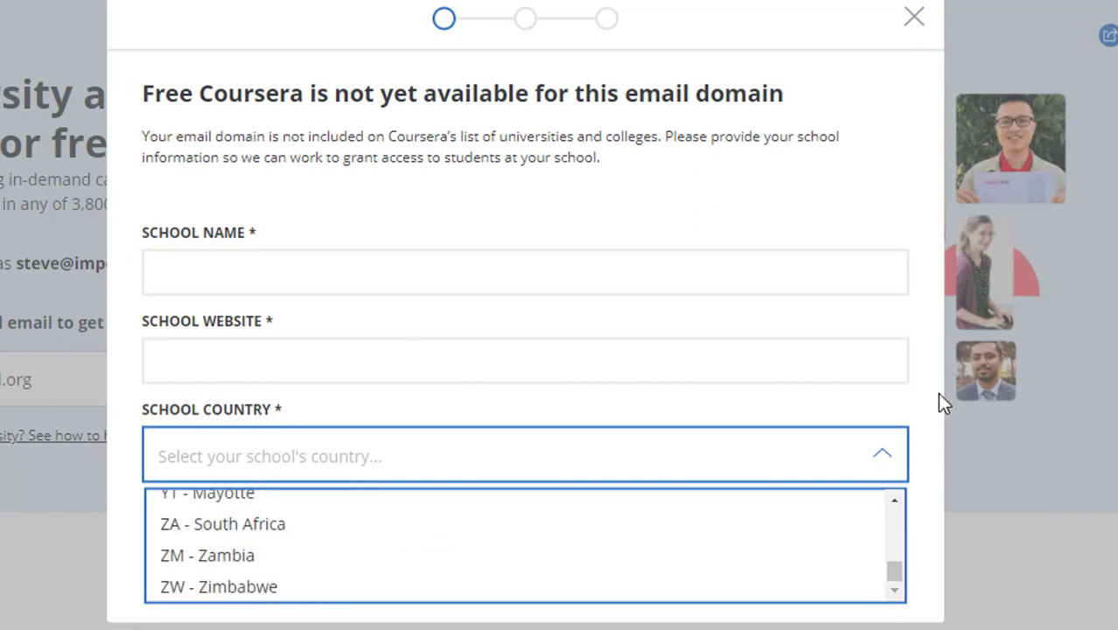
pyautogui.click(904, 407)
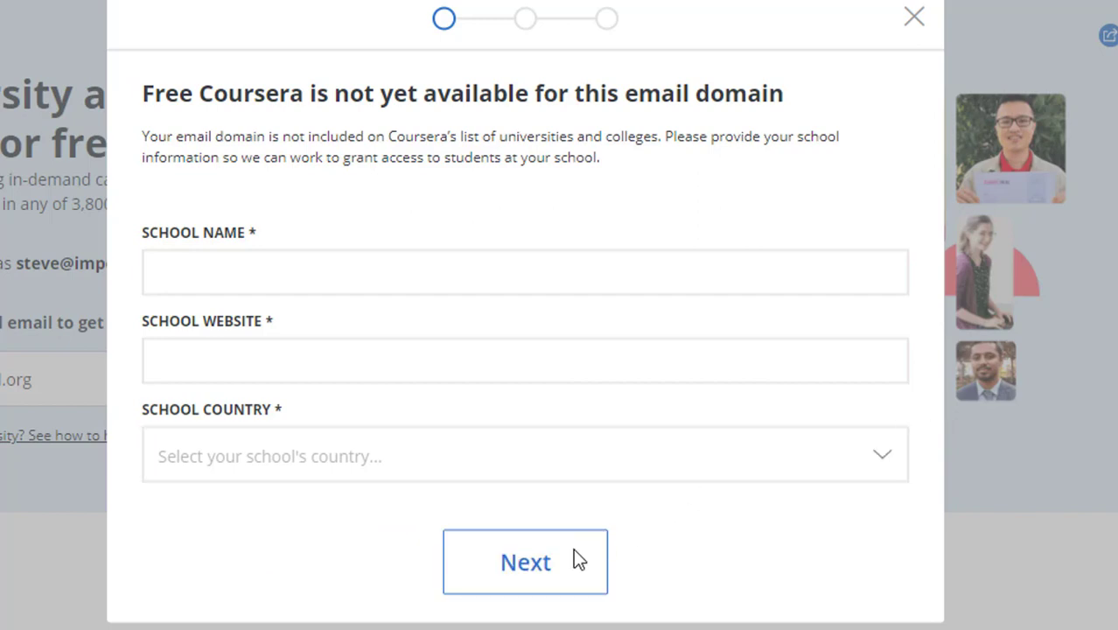
pyautogui.click(336, 257)
pyautogui.write('Imperia')
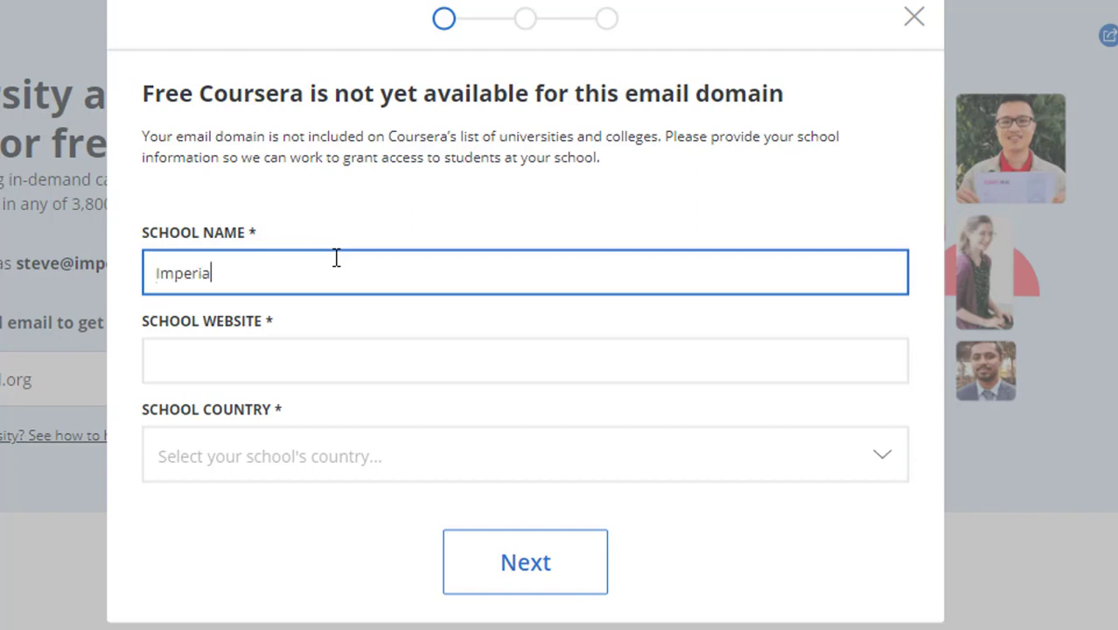
pyautogui.write('l College London')
pyautogui.click(283, 368)
pyautogui.write('https://www.imperial.ac.uk/')
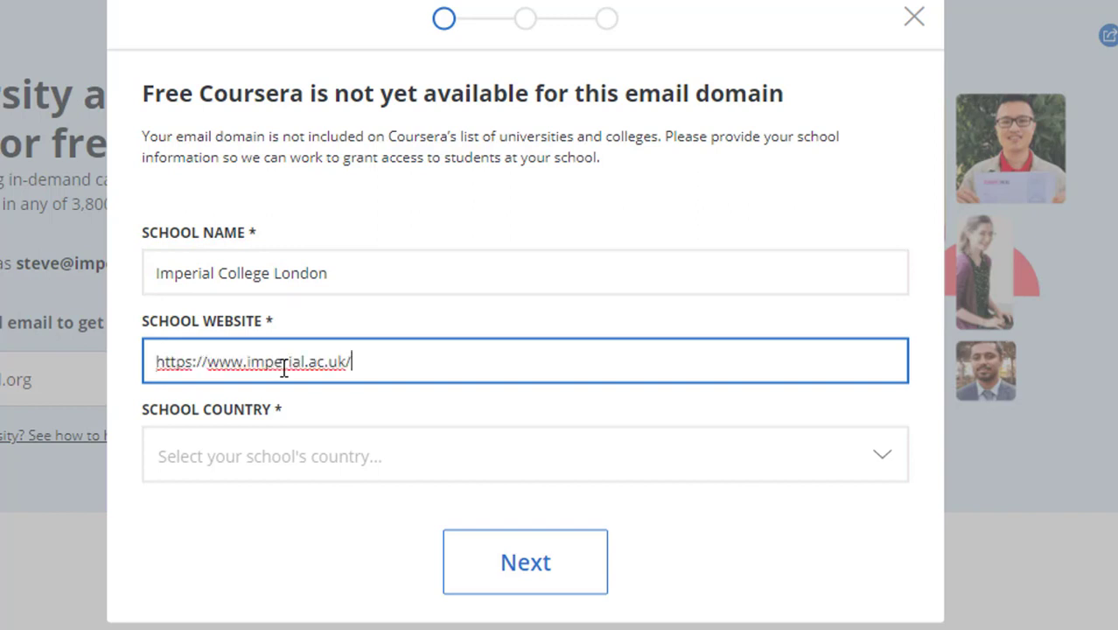
# Select GB - United Kingdom as the school country and submit the school details
pyautogui.click(288, 462)
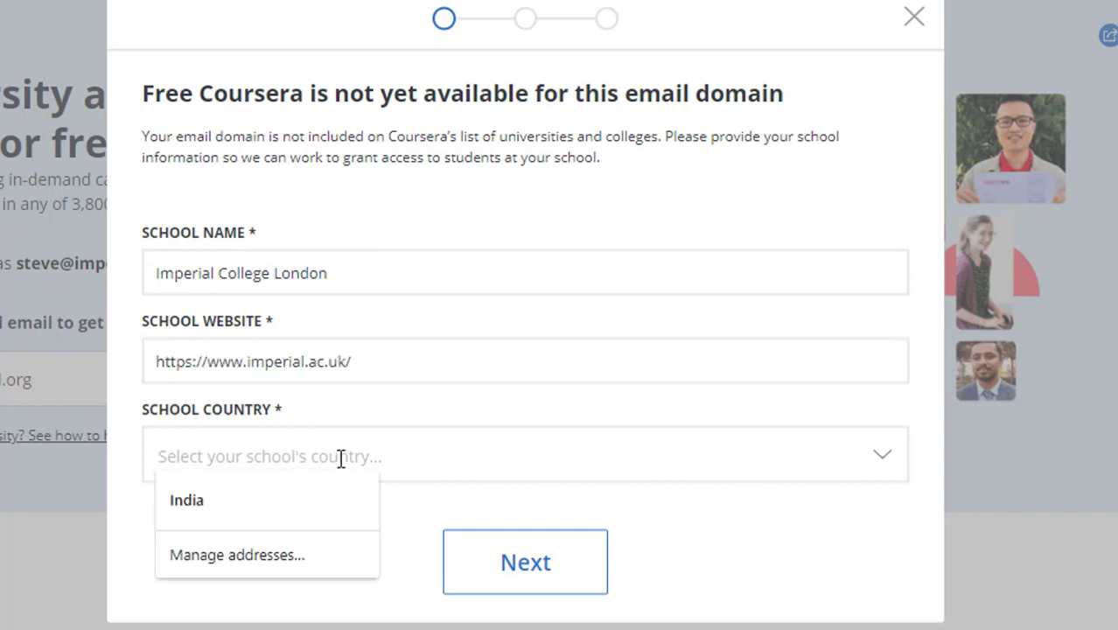
pyautogui.click(877, 466)
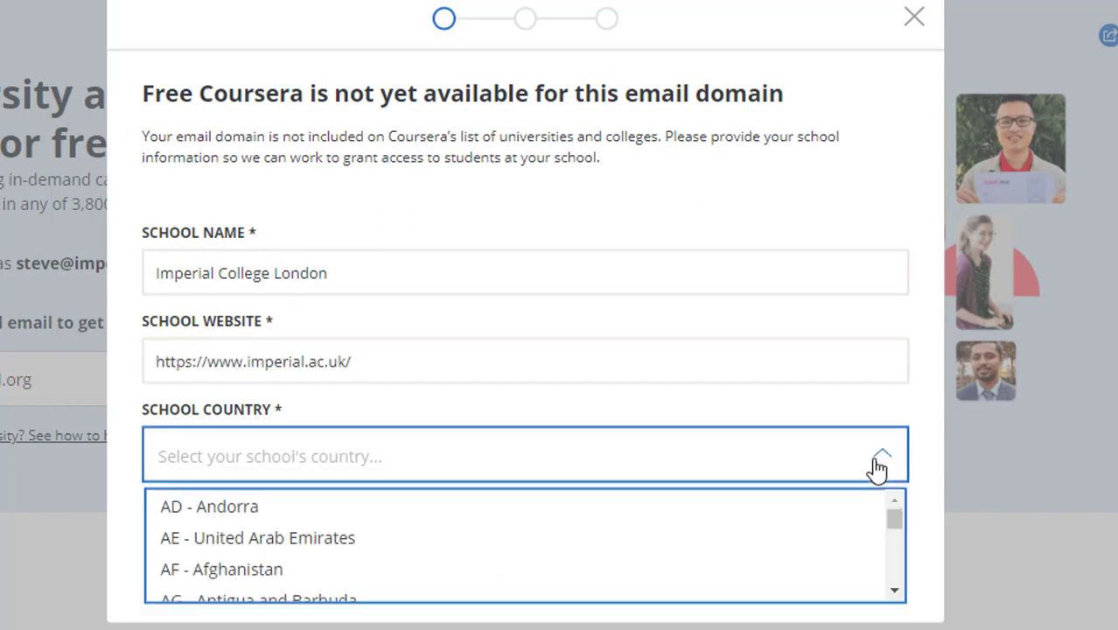
pyautogui.click(893, 555)
pyautogui.click(894, 592)
pyautogui.click(894, 593)
pyautogui.click(894, 593)
pyautogui.click(895, 593)
pyautogui.click(894, 593)
pyautogui.click(894, 593)
pyautogui.click(894, 593)
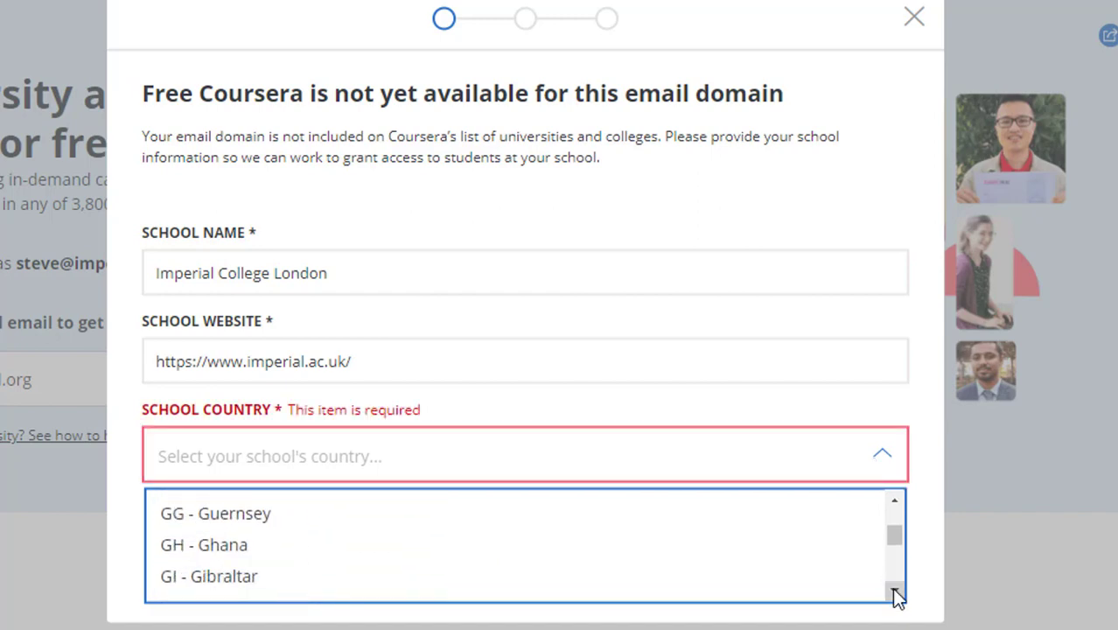
pyautogui.click(896, 501)
pyautogui.click(896, 501)
pyautogui.click(896, 501)
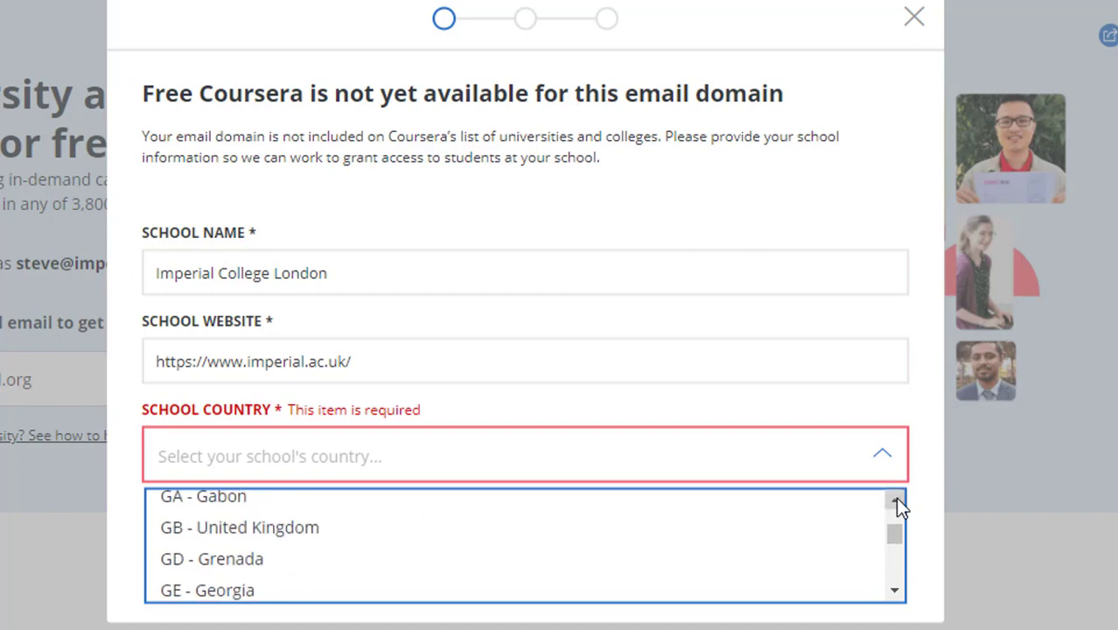
pyautogui.click(278, 528)
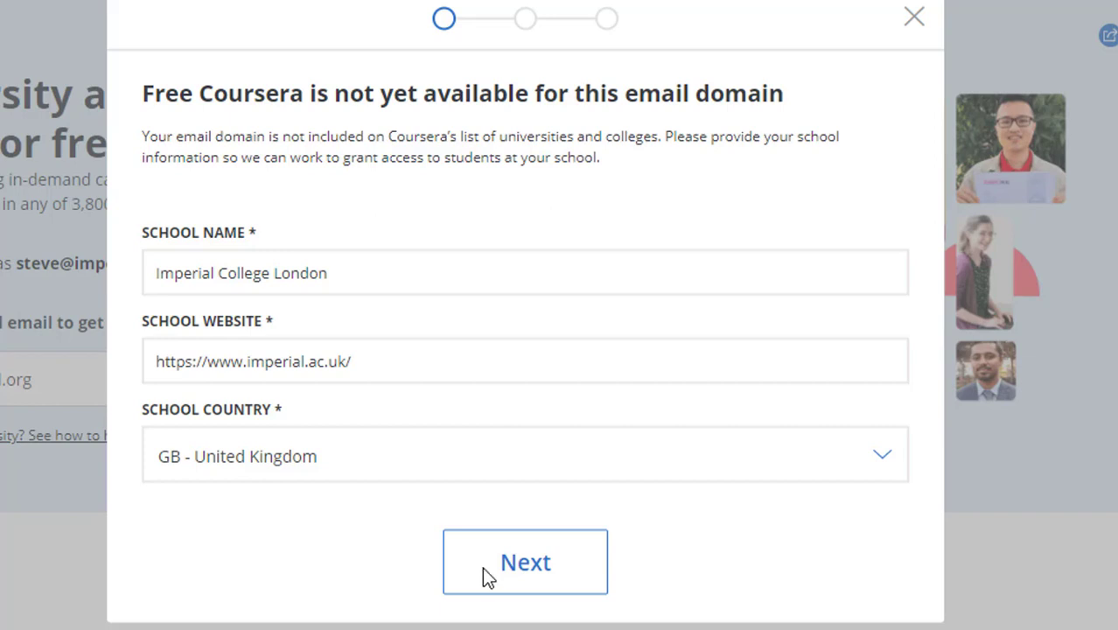
pyautogui.click(534, 567)
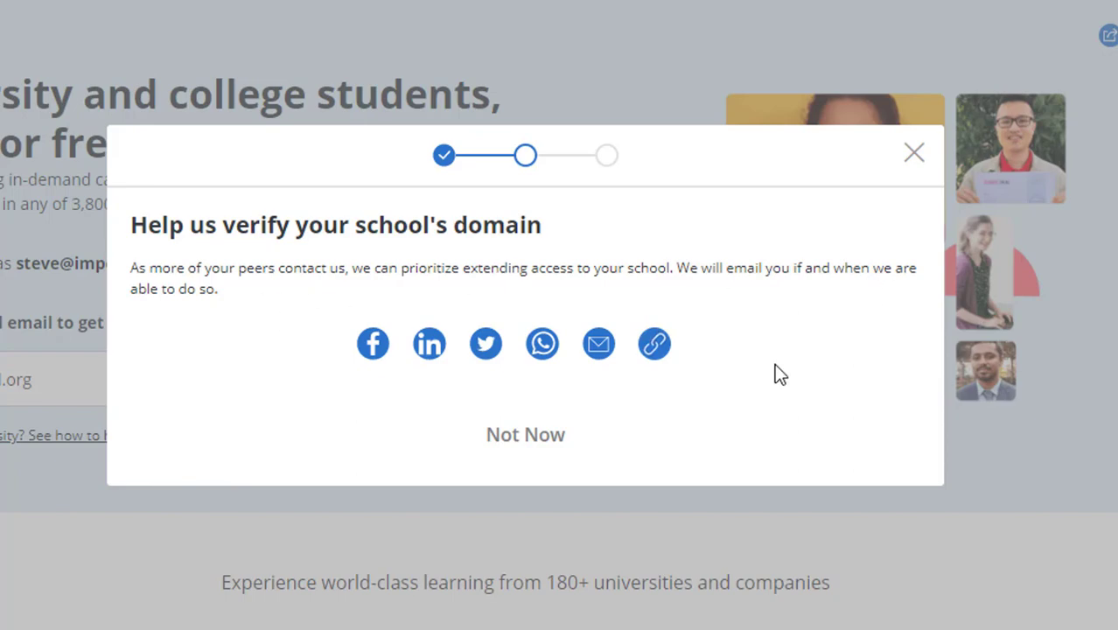
# Decline sharing the school domain verification request with Not Now
pyautogui.click(523, 437)
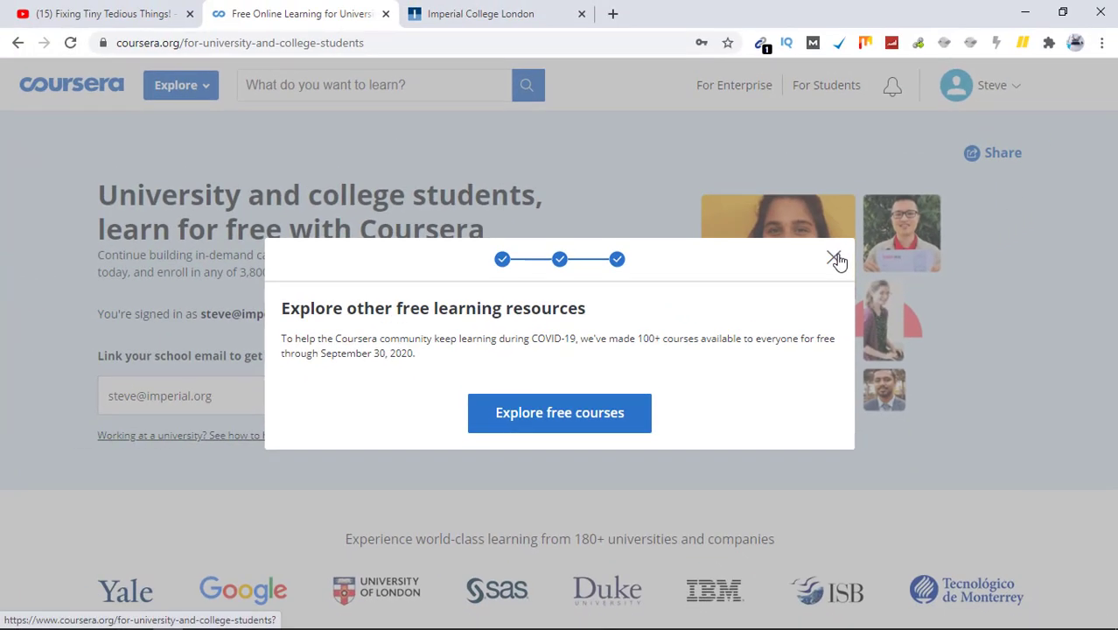
# Close the Explore other free learning resources dialog and check the signed-in student page
pyautogui.click(833, 258)
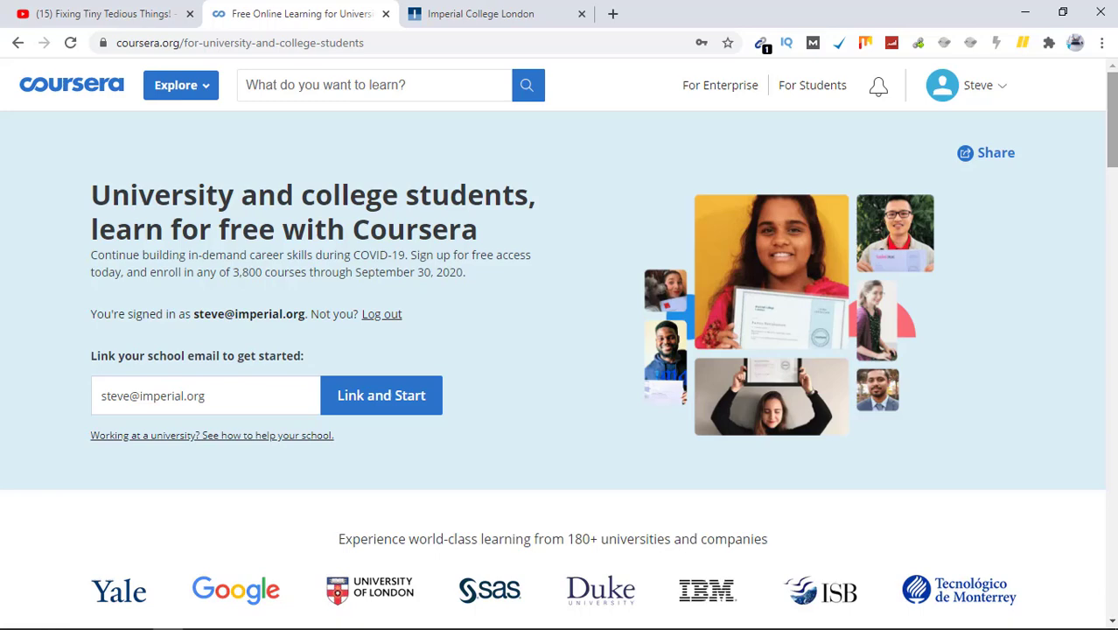
pyautogui.scroll(-1, 553, 306)
pyautogui.scroll(1, 553, 306)
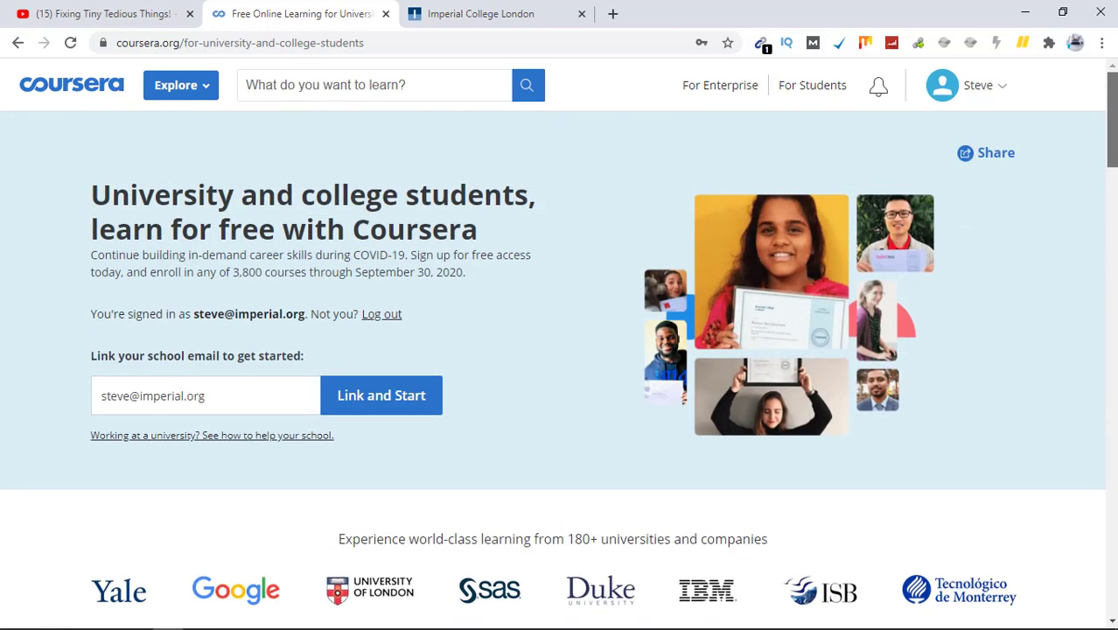